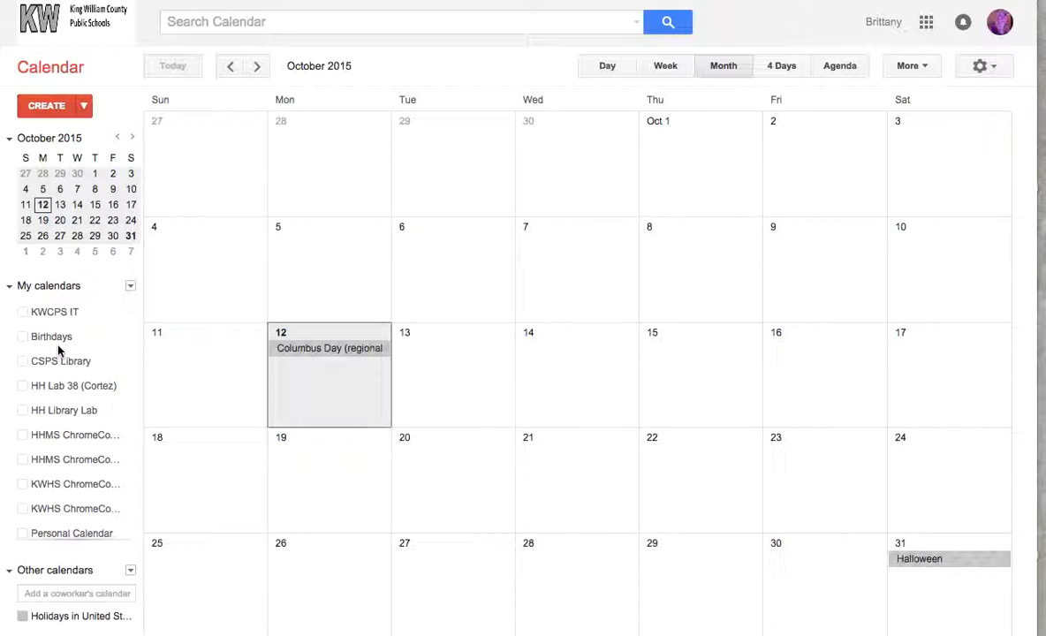
Show the HH Lab 38, HH Library Lab, HHMS ChromeCow 1, HHMS ChromeCow 2 and KWHS ChromeCow 1 calendars in the October 2015 month view.
left_click(23, 386)
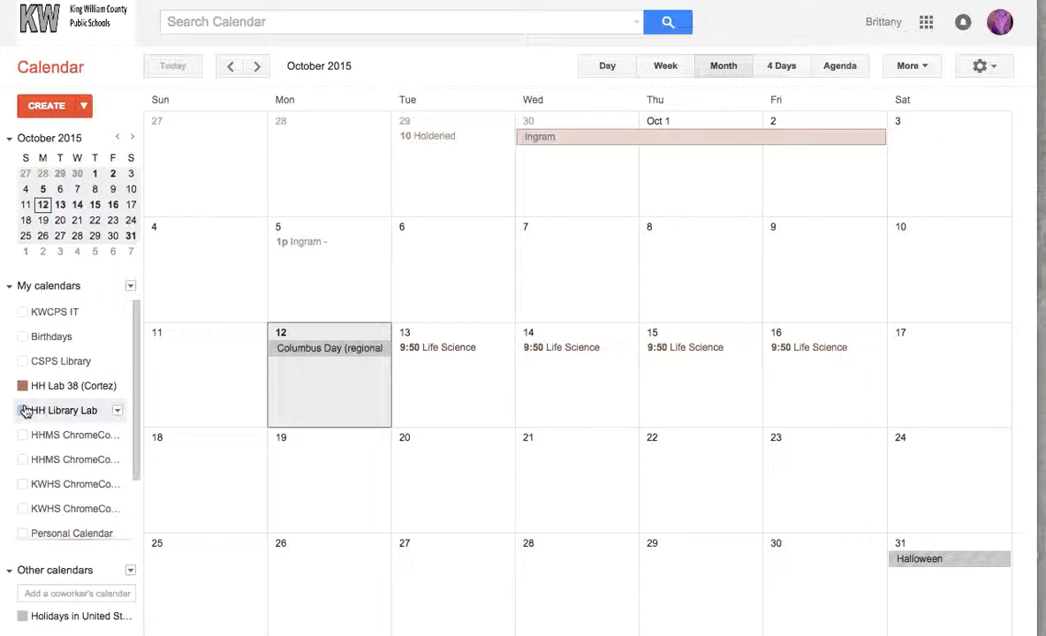
left_click(23, 408)
left_click(22, 435)
left_click(23, 460)
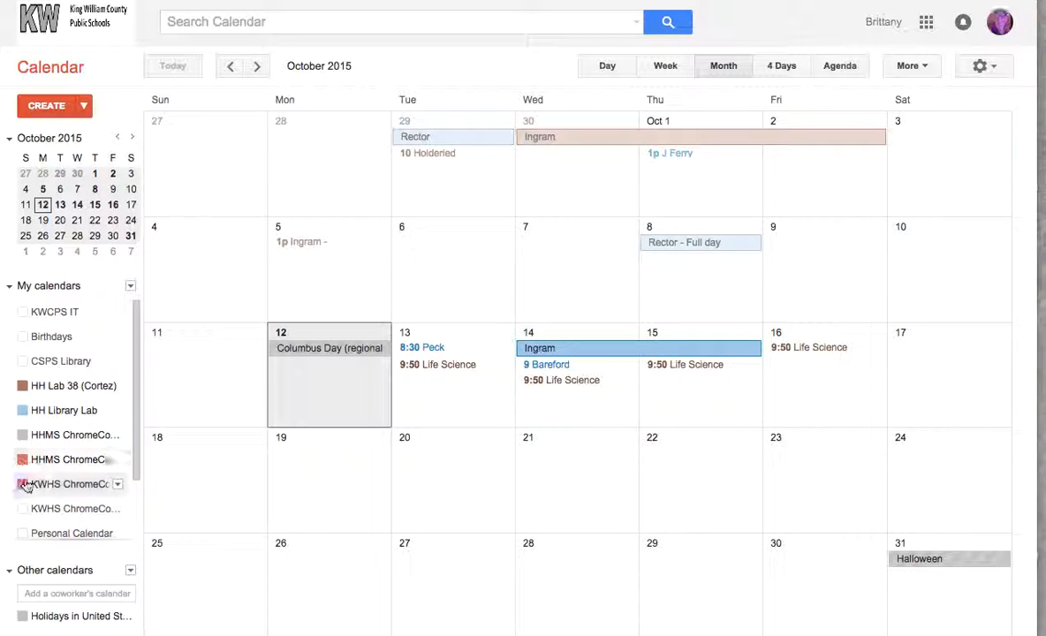
left_click(23, 485)
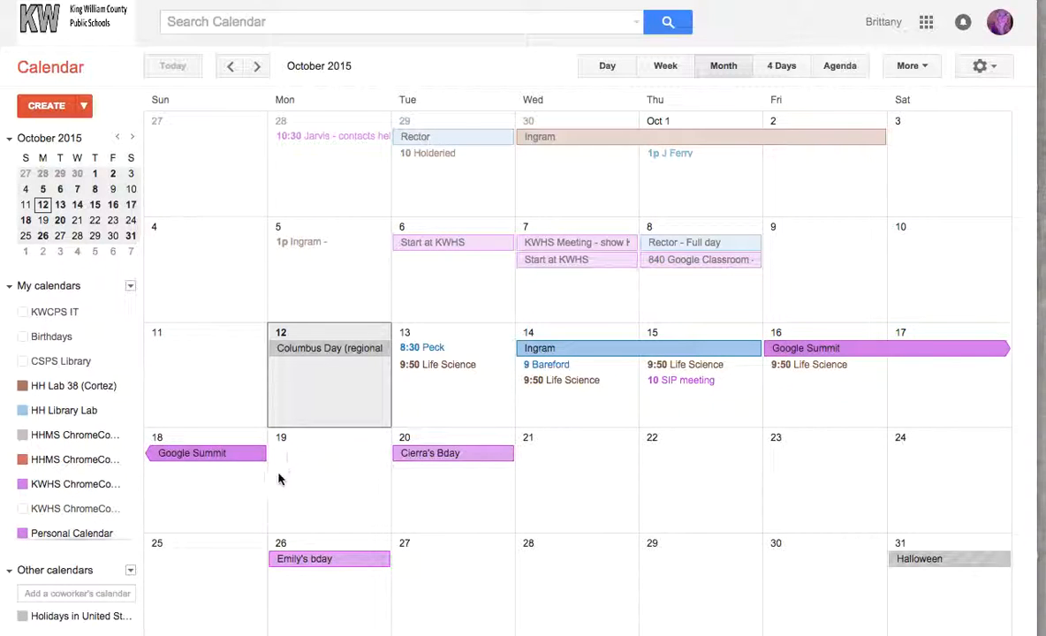
Hide the Personal Calendar and all displayed HH lab, HHMS ChromeCow and KWHS ChromeCow calendars from the month view.
left_click(23, 534)
left_click(22, 485)
left_click(22, 459)
left_click(23, 437)
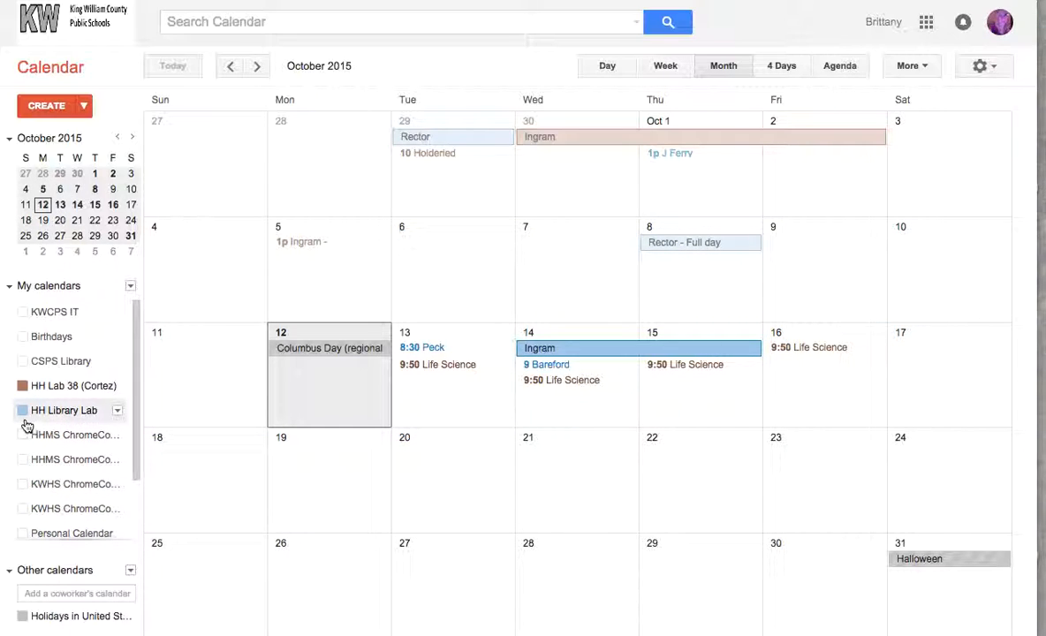
left_click(23, 411)
left_click(22, 387)
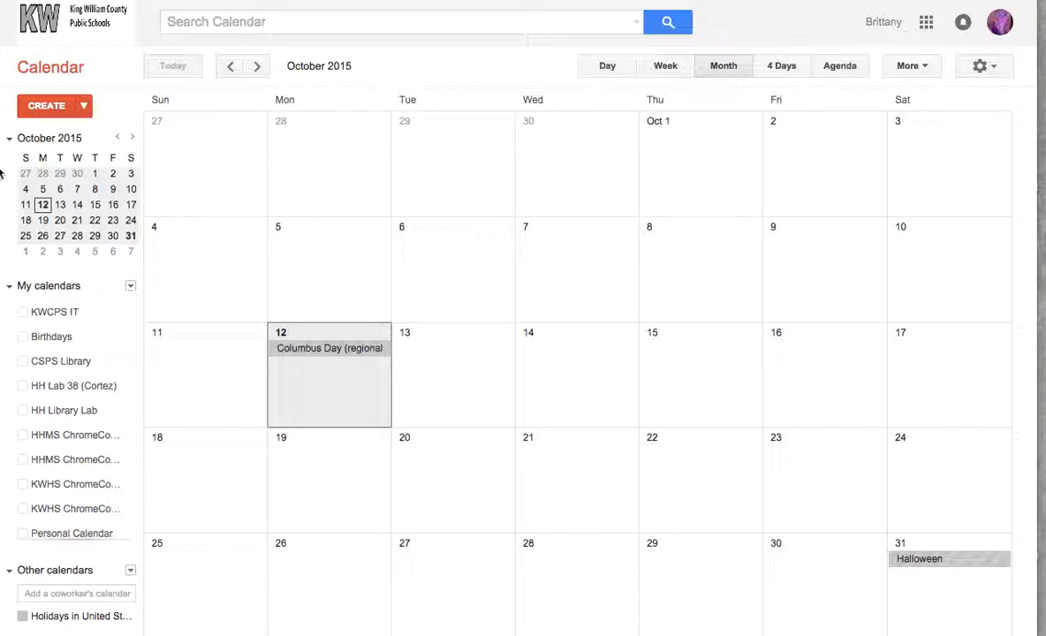
Open the form for a new calendar, review the permission levels for sharing with specific people, and cancel.
left_click(131, 288)
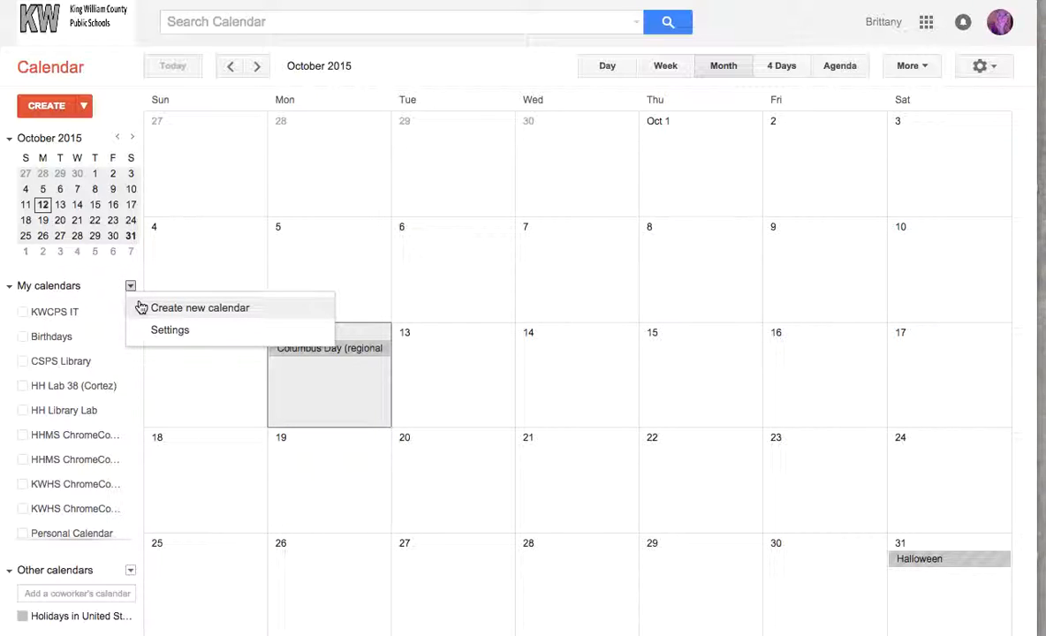
left_click(142, 307)
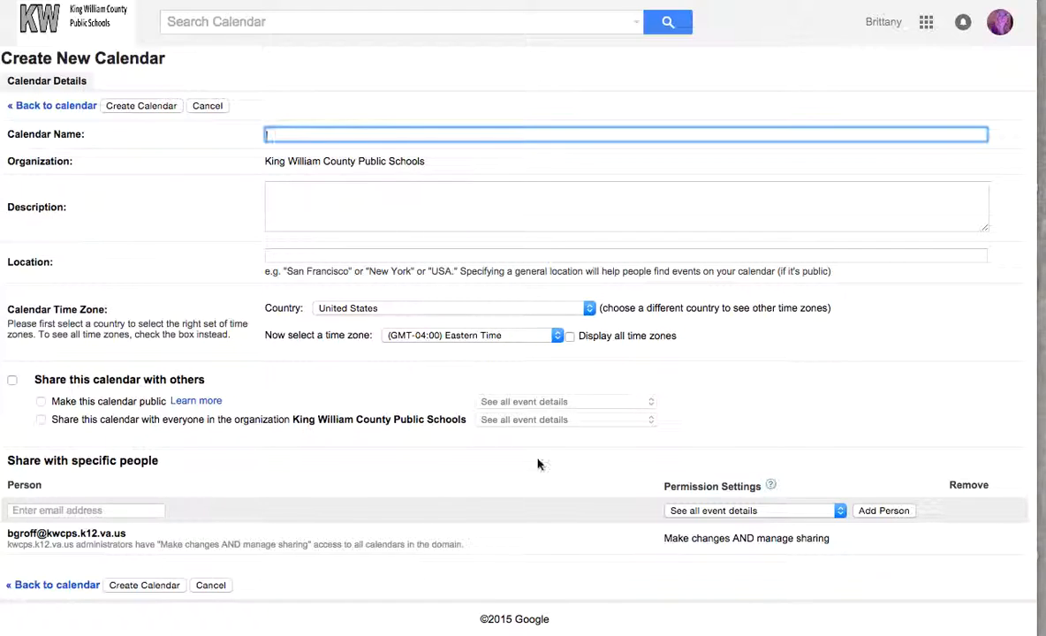
left_click(60, 510)
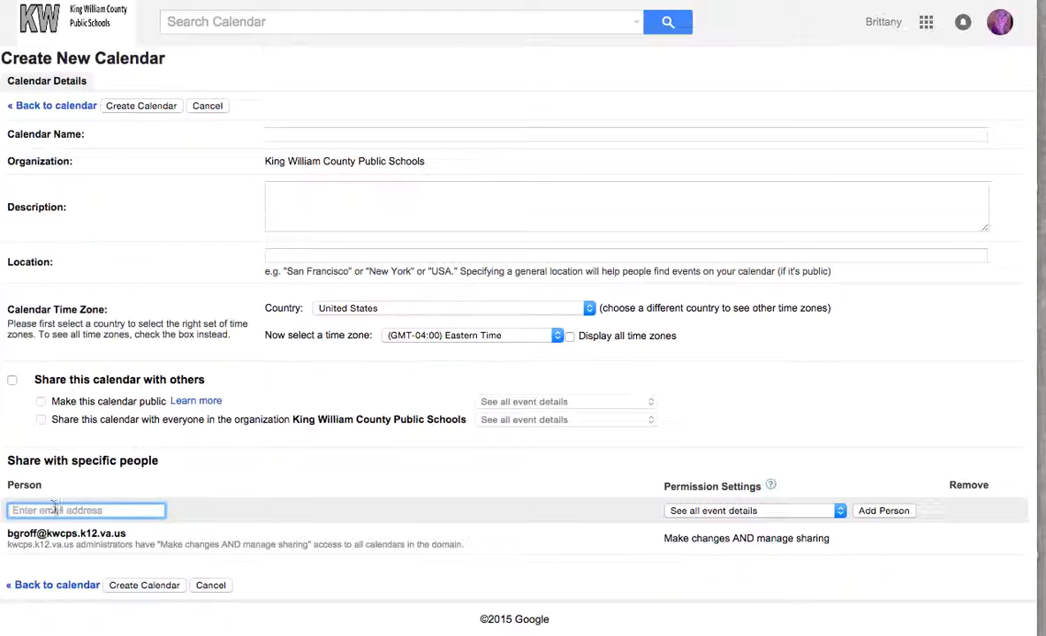
left_click(734, 513)
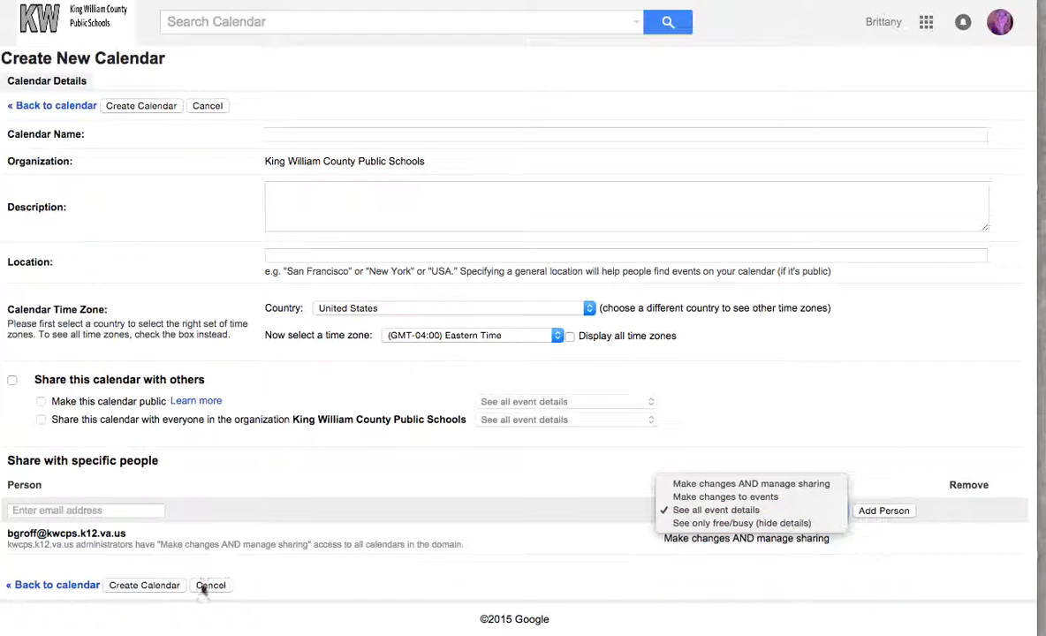
left_click(228, 587)
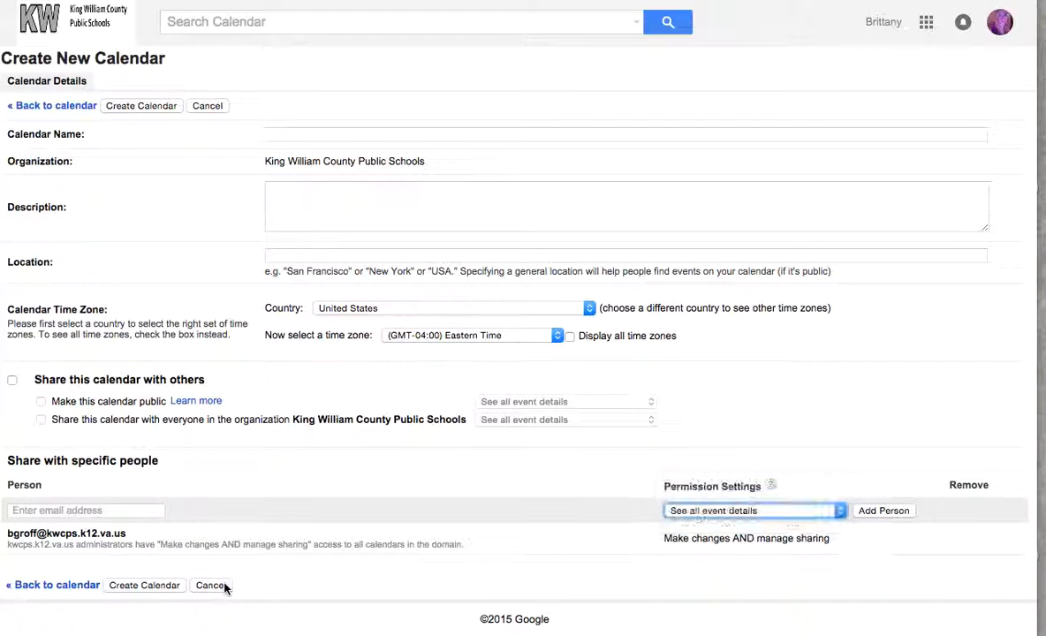
left_click(220, 589)
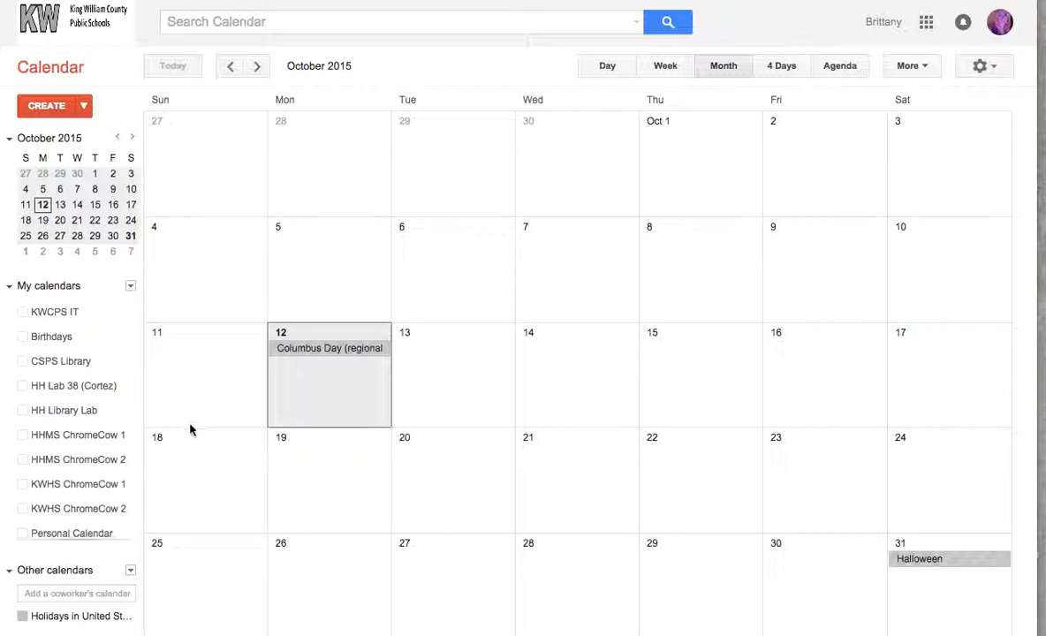
Show the KWCPS IT calendar, review its sharing settings without saving, and hide the calendar again.
left_click(22, 313)
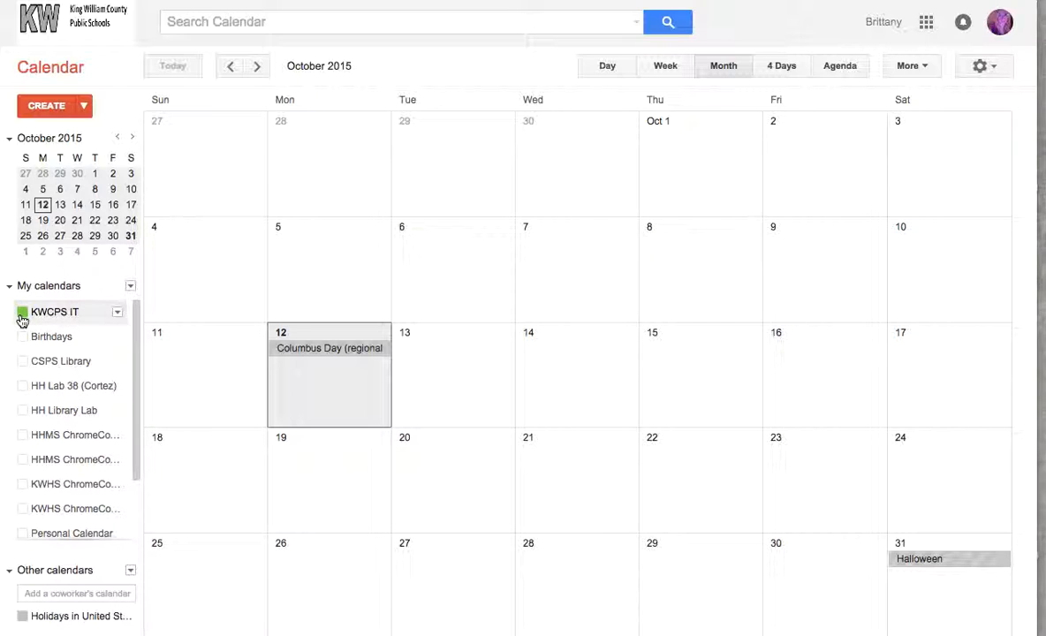
left_click(118, 313)
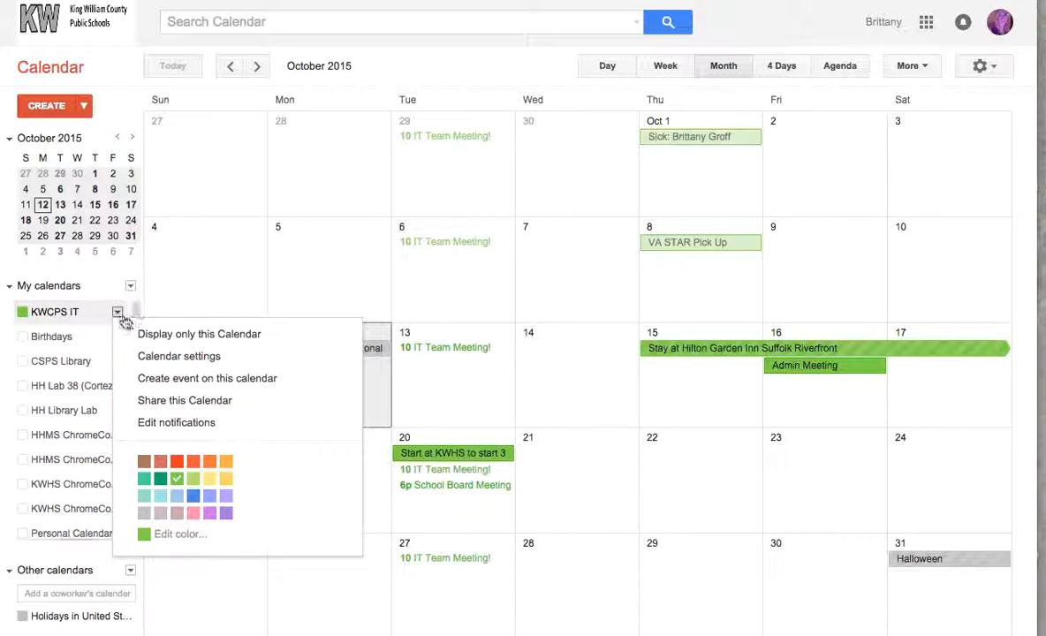
left_click(159, 403)
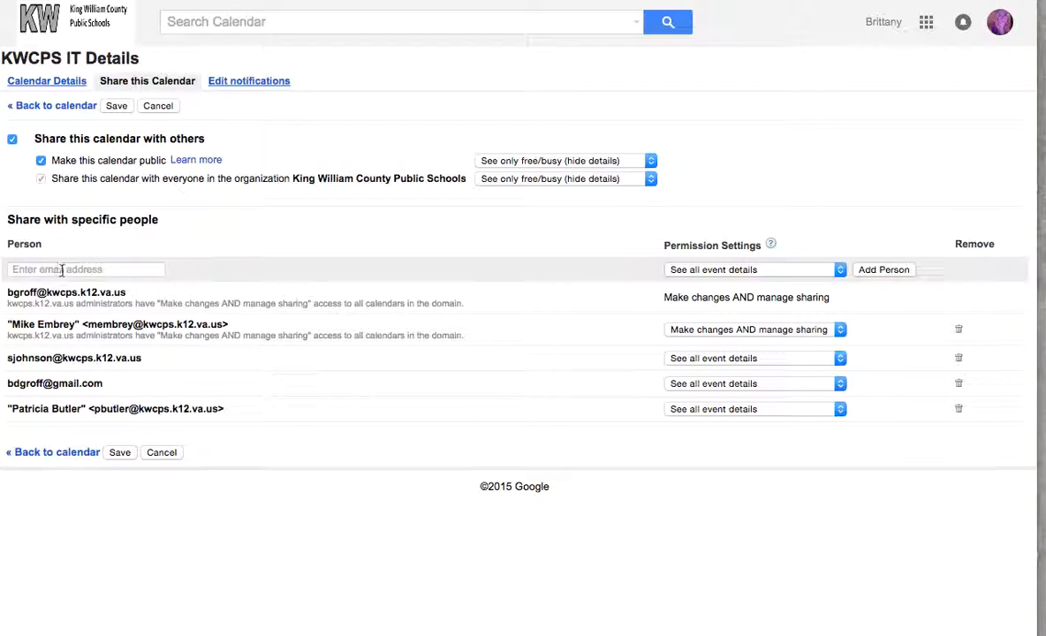
left_click(164, 453)
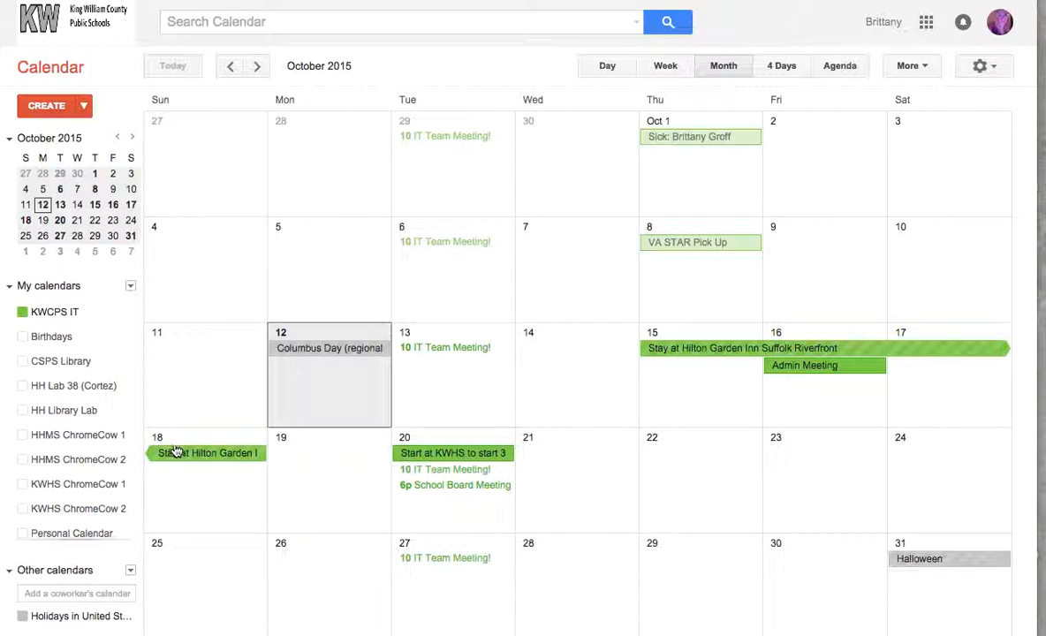
left_click(23, 313)
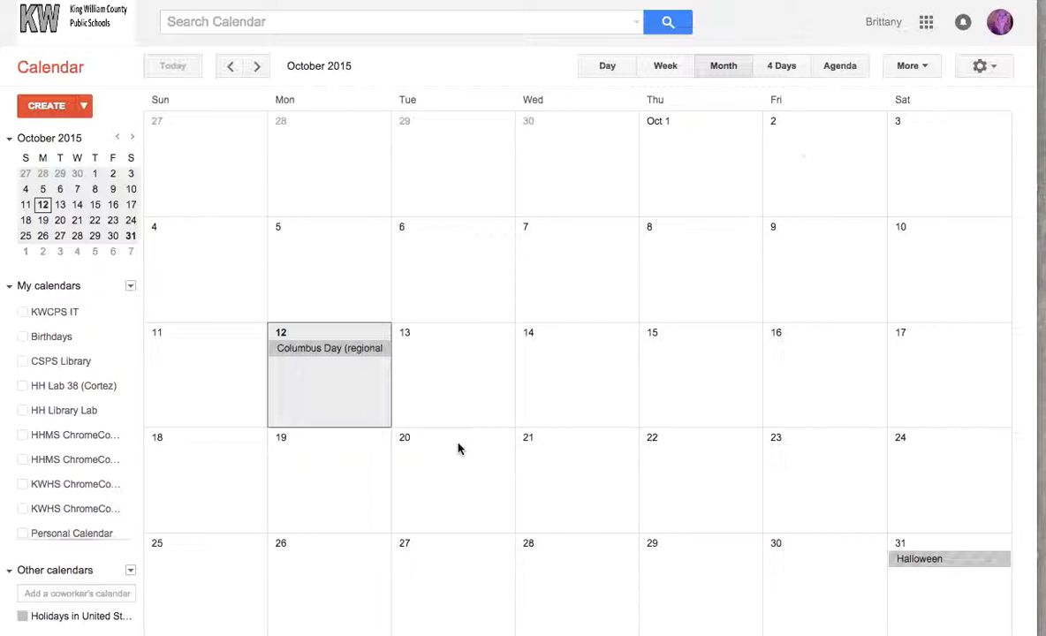
View the current week's schedule and return to the month view.
left_click(662, 67)
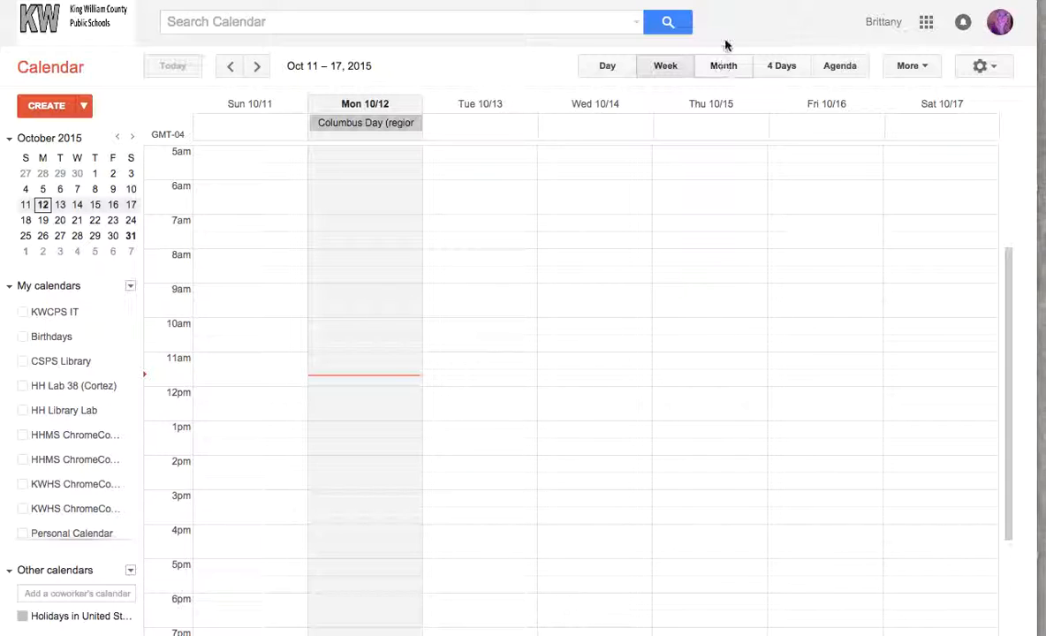
left_click(725, 68)
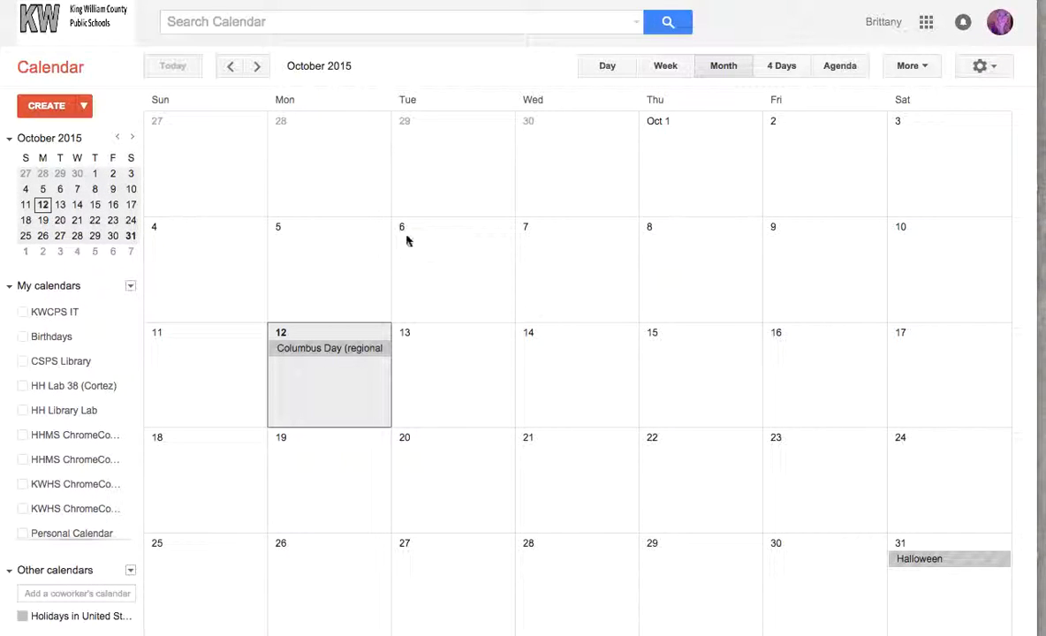
Create an event named Meeting on Wednesday, October 14 in the Personal Calendar.
left_click(589, 373)
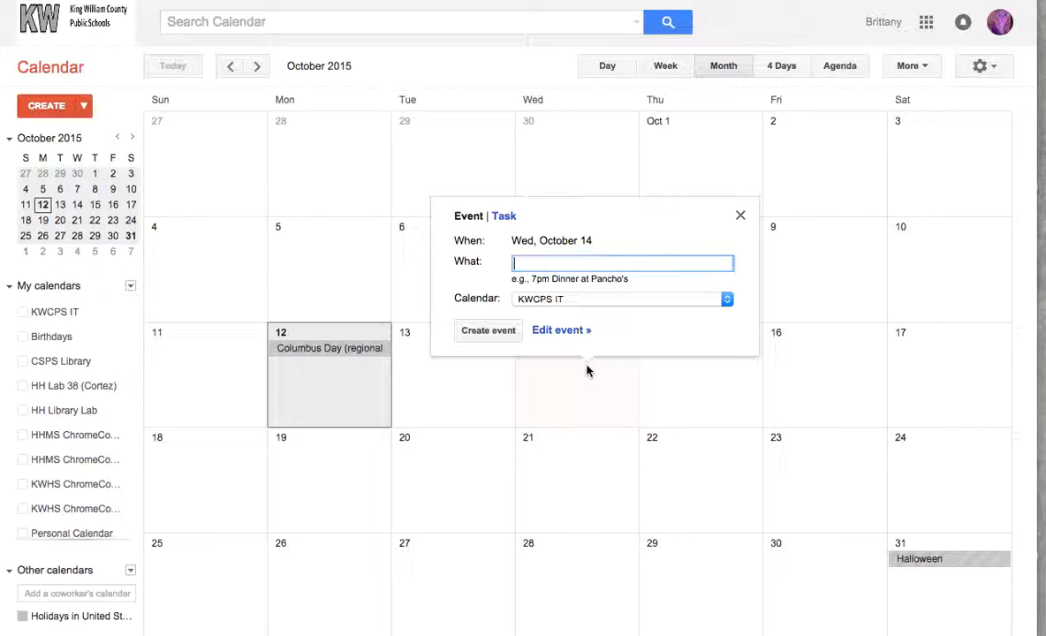
type("Meeting")
left_click(525, 301)
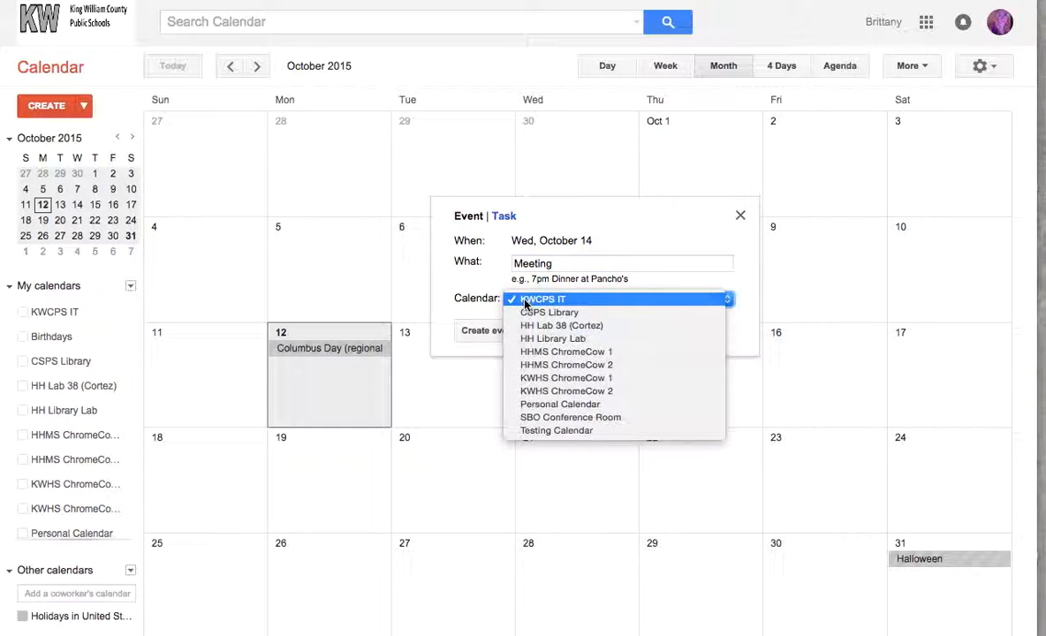
left_click(544, 404)
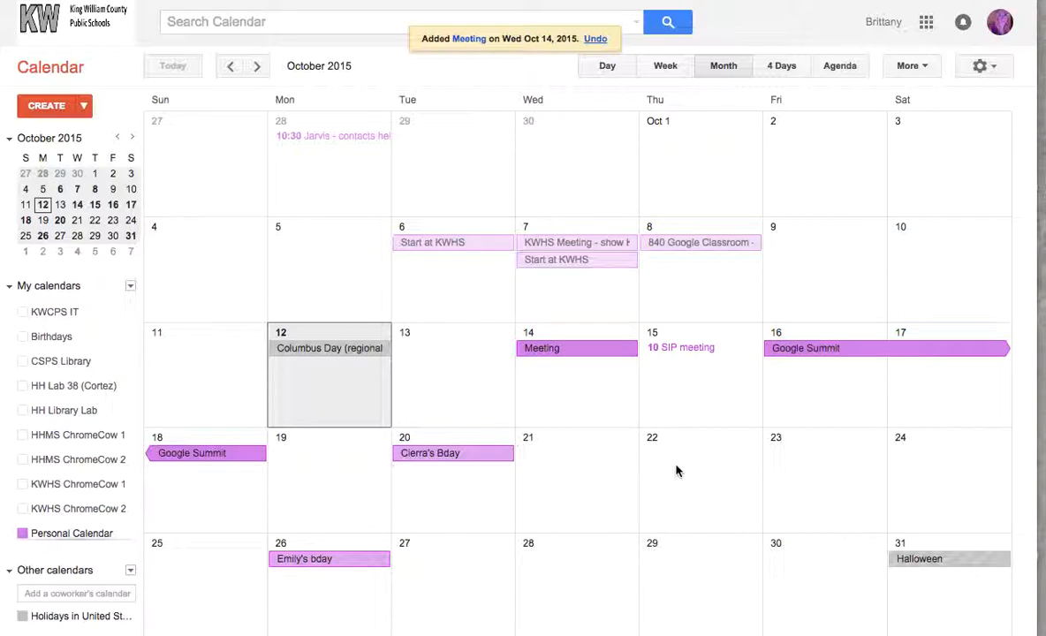
Open the October 14 Meeting event for full editing, and turn its all-day setting off and on again.
left_click(550, 351)
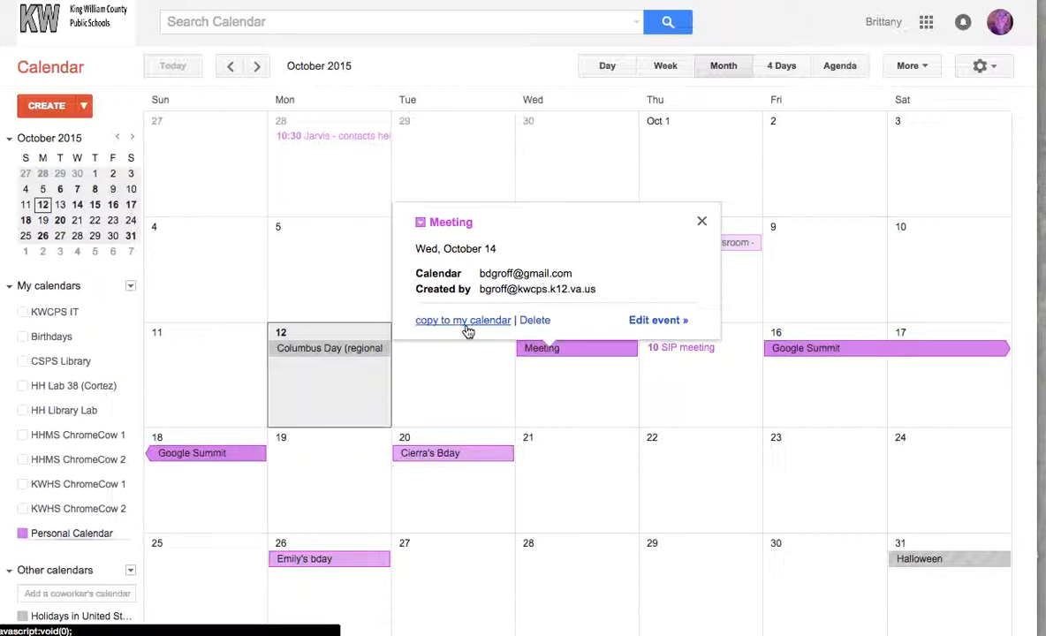
left_click(659, 321)
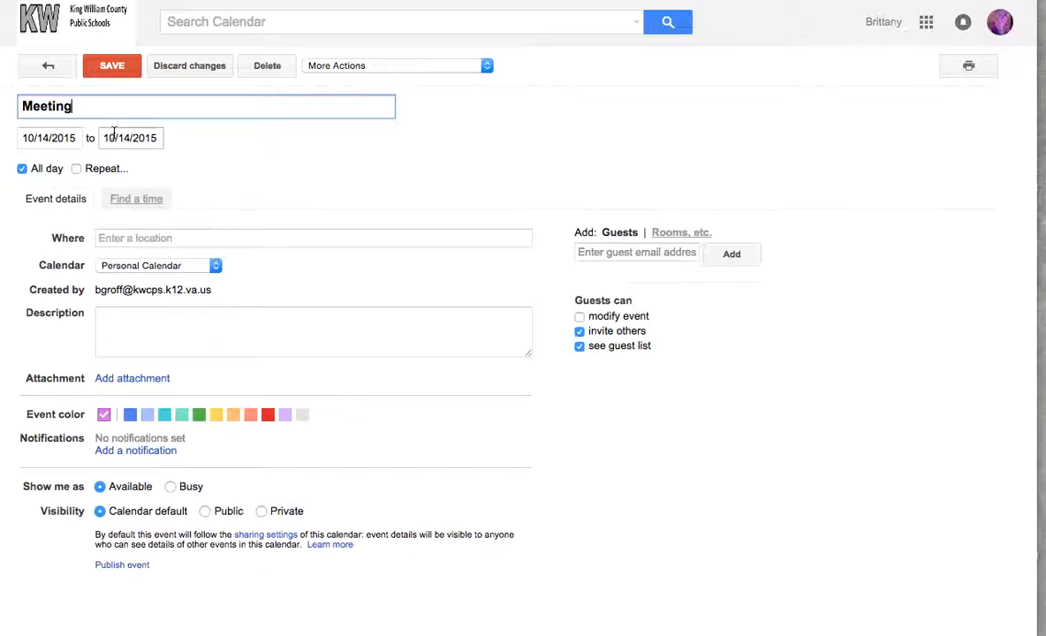
left_click(22, 169)
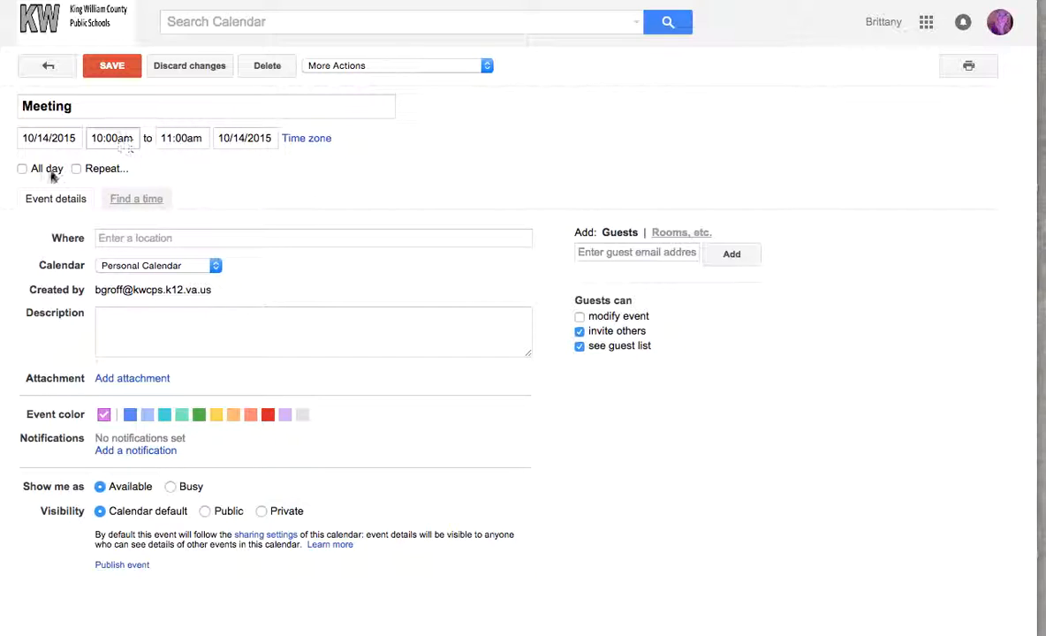
left_click(22, 169)
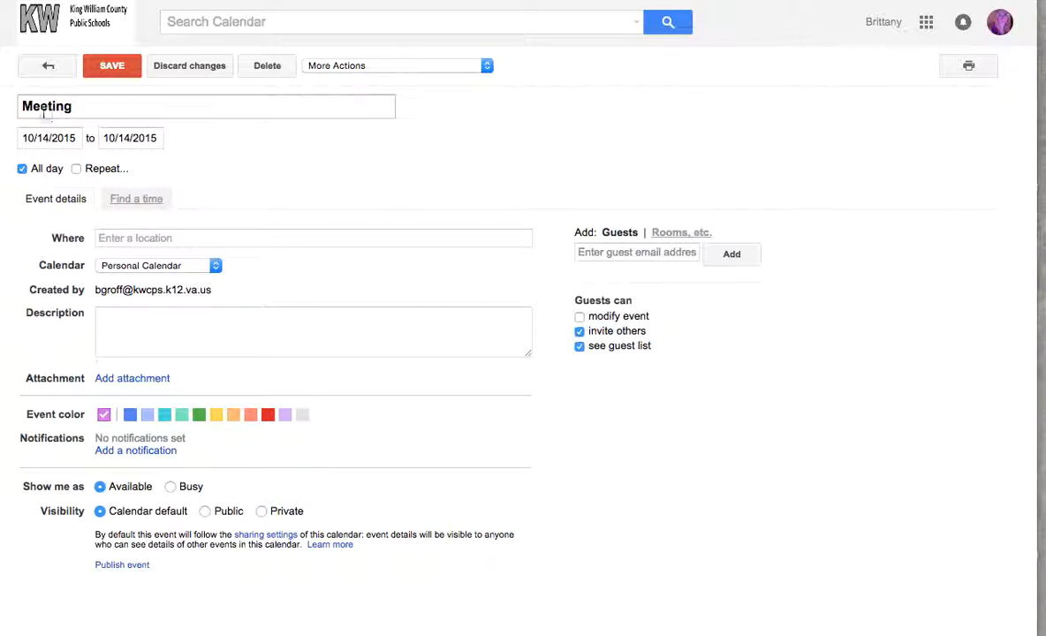
Make the Meeting event repeat every week on Wednesday, ending on 12/16/2015.
left_click(76, 170)
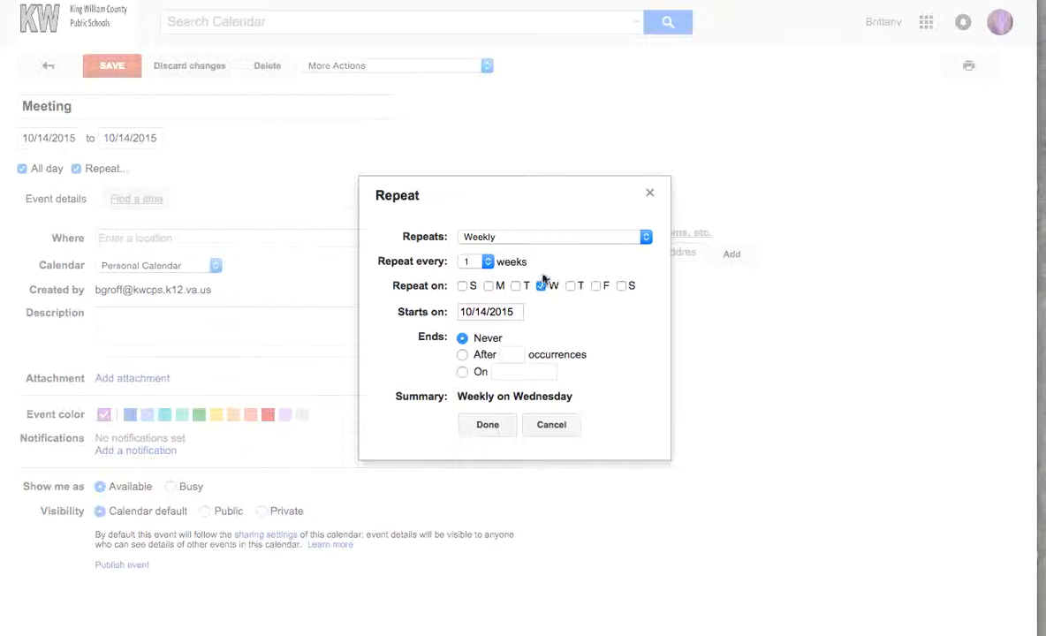
left_click(488, 262)
left_click(489, 262)
left_click(462, 373)
left_click(496, 371)
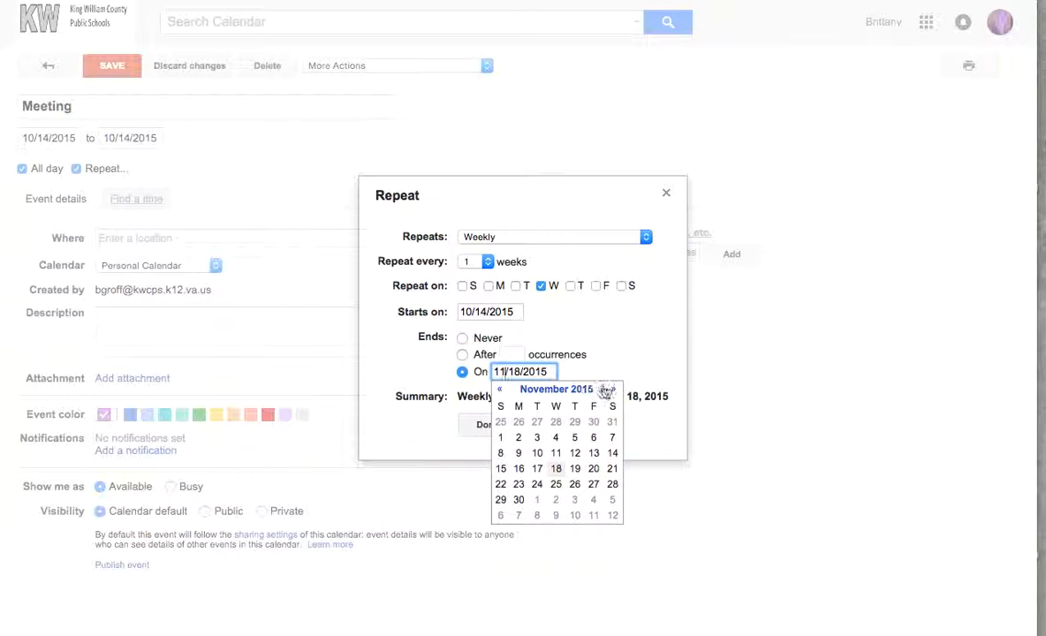
left_click(614, 390)
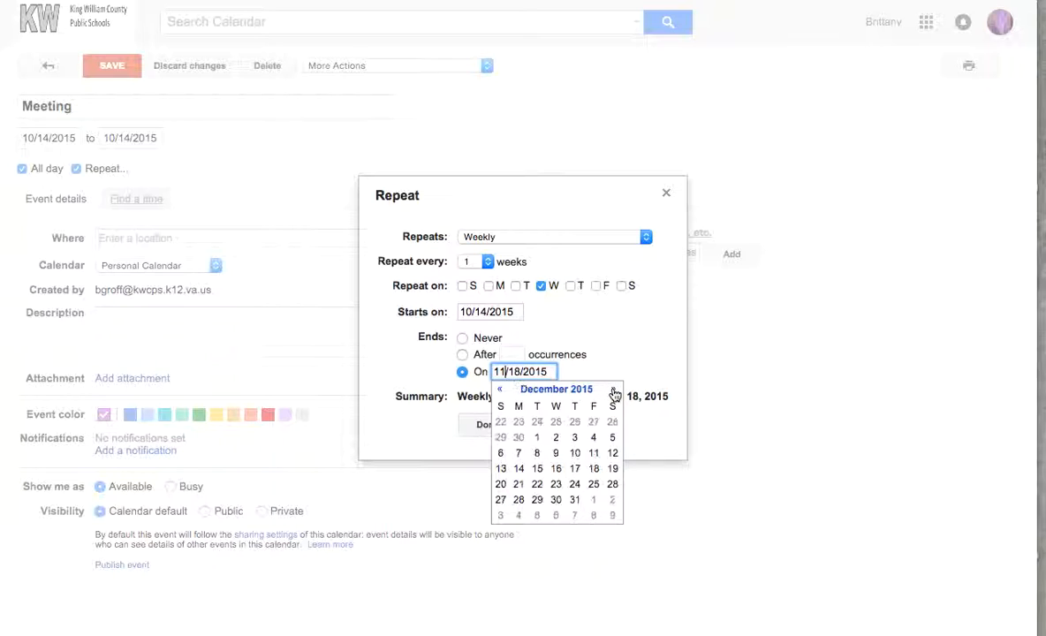
left_click(557, 469)
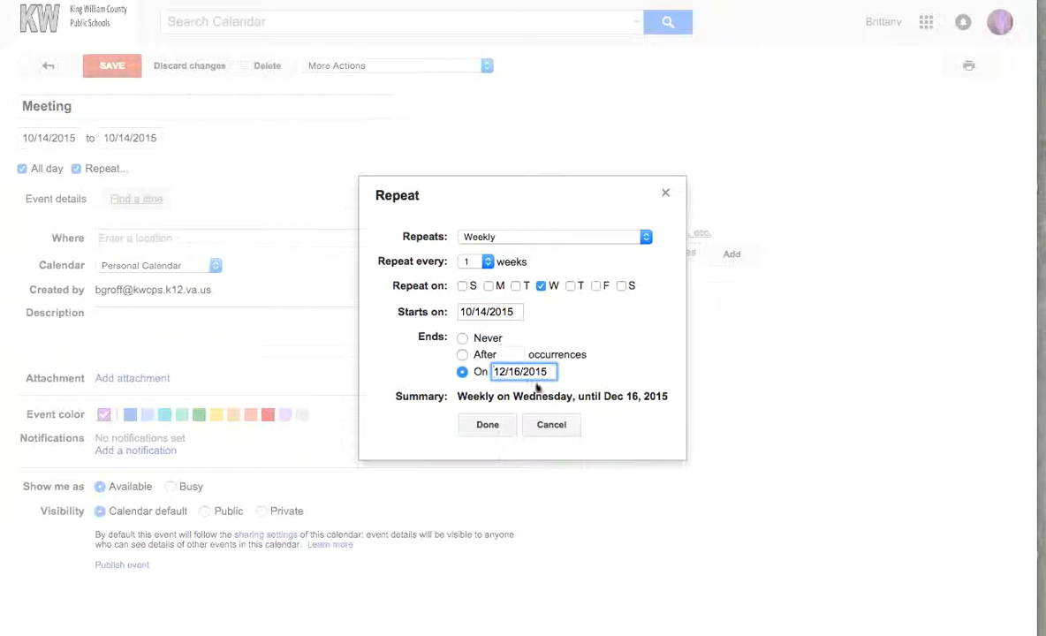
left_click(489, 431)
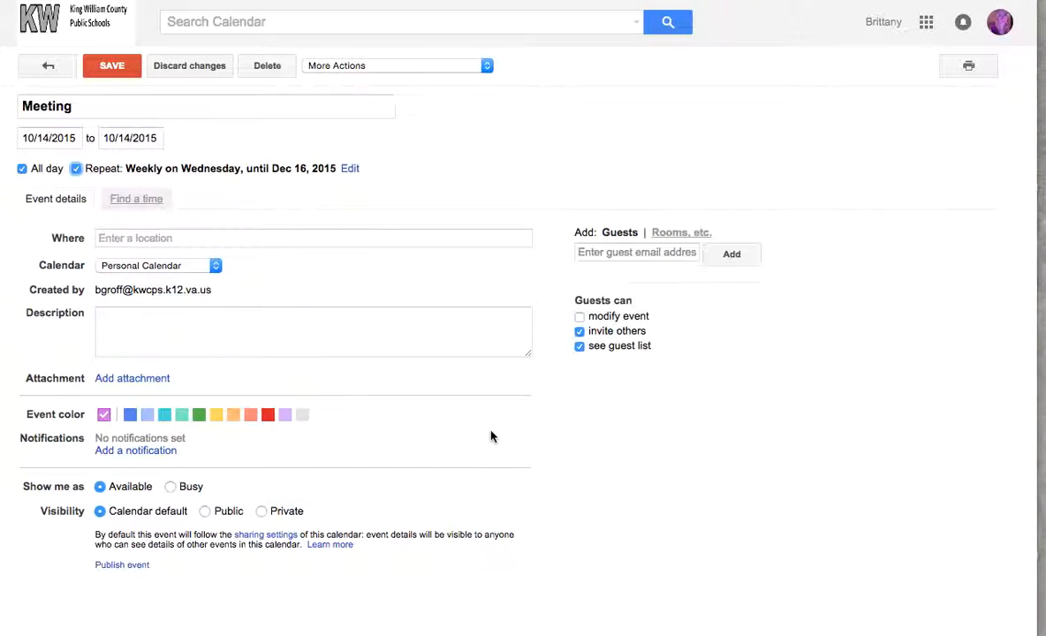
Add a guest to the Meeting event by e-mail address and save the event without sending invitations.
left_click(636, 253)
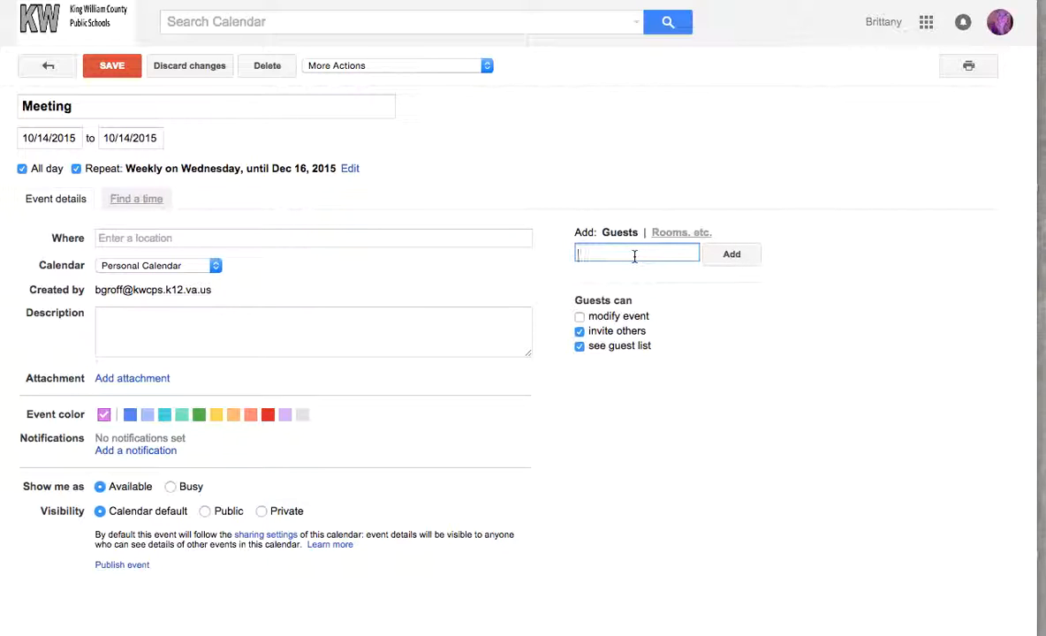
type("bdgrof")
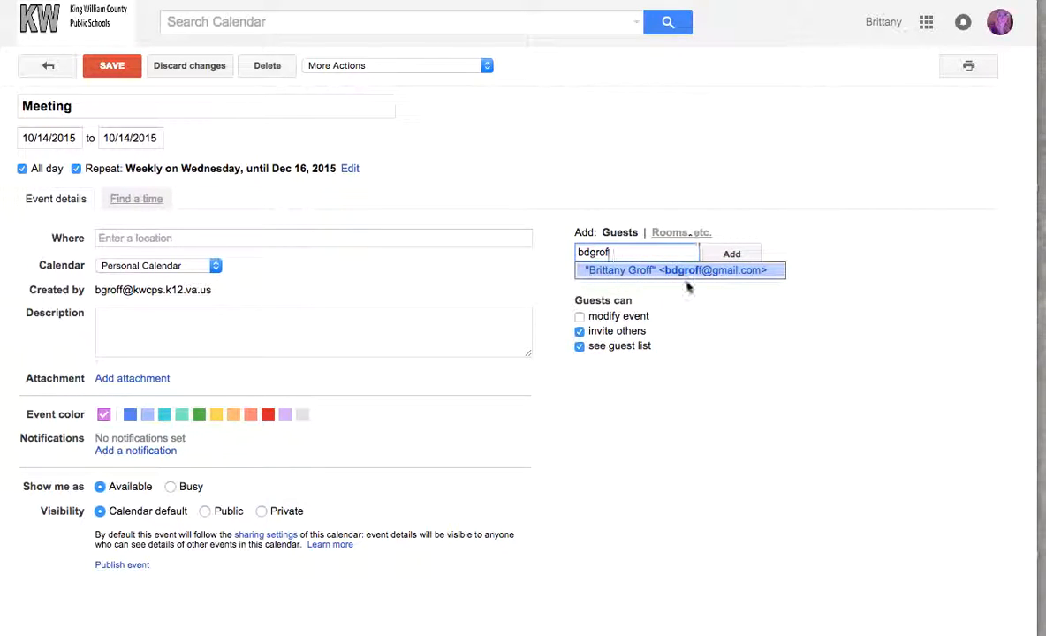
left_click(689, 274)
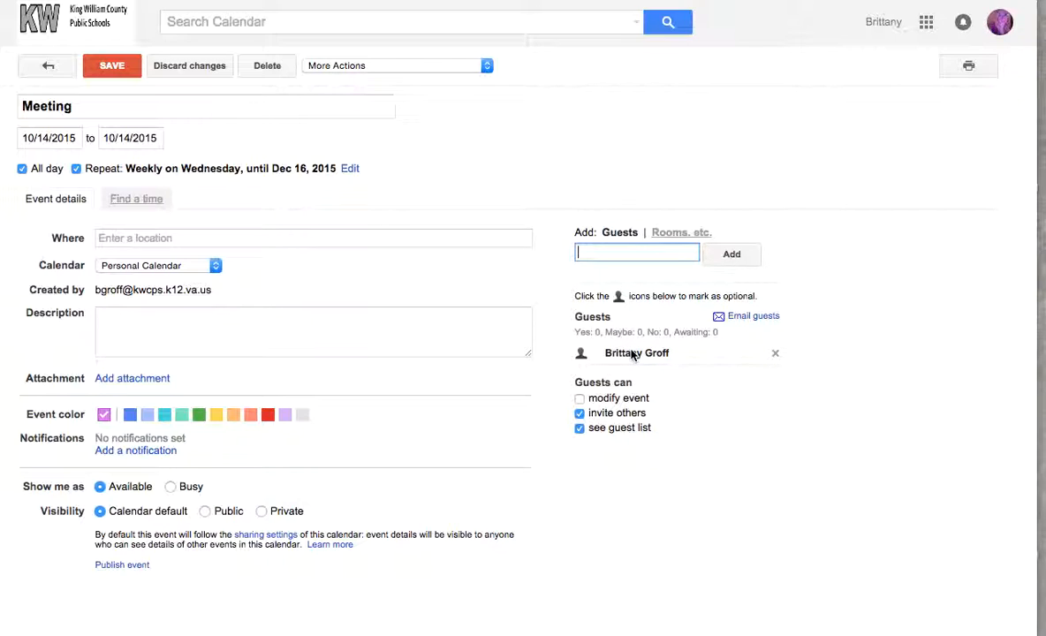
mouse_move(632, 354)
left_click(96, 70)
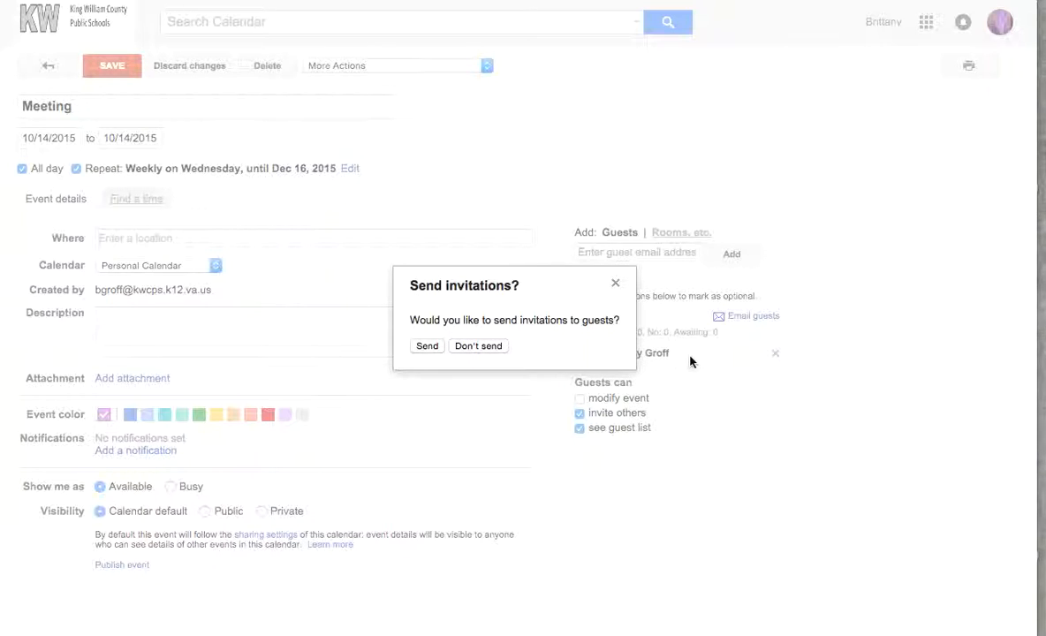
left_click(482, 350)
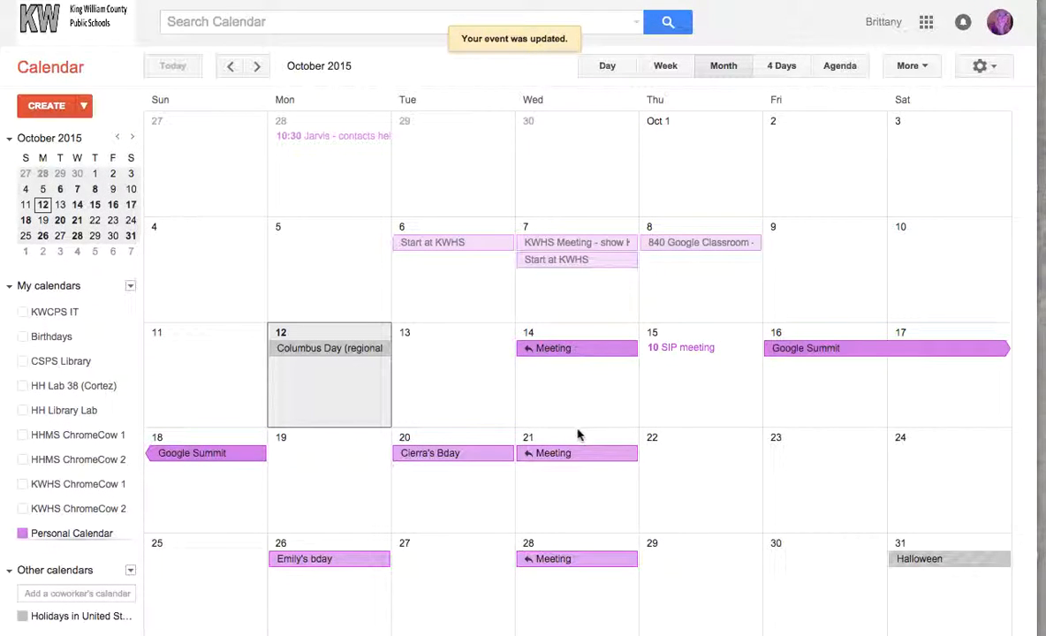
Check the recurring Meeting events through November and December 2015, and review the full details of the December 16 occurrence without changing it.
left_click(257, 66)
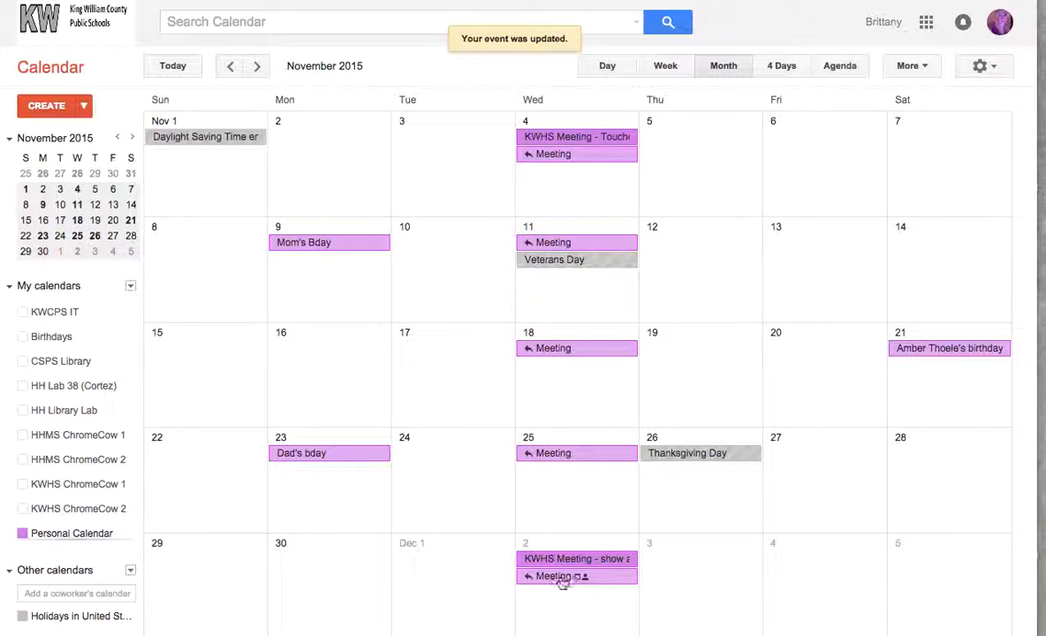
left_click(256, 66)
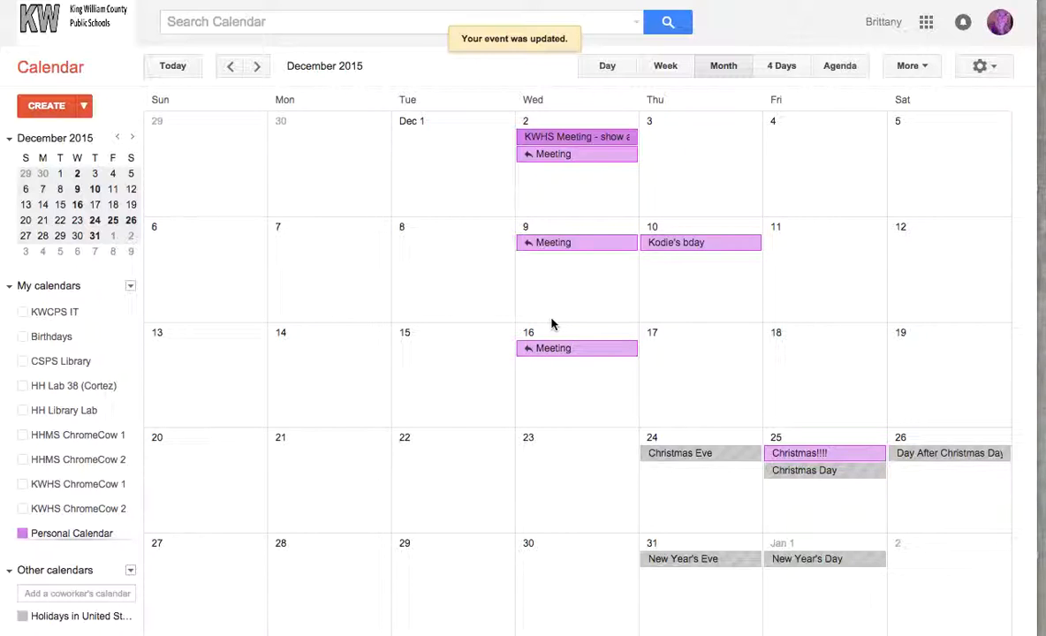
left_click(624, 352)
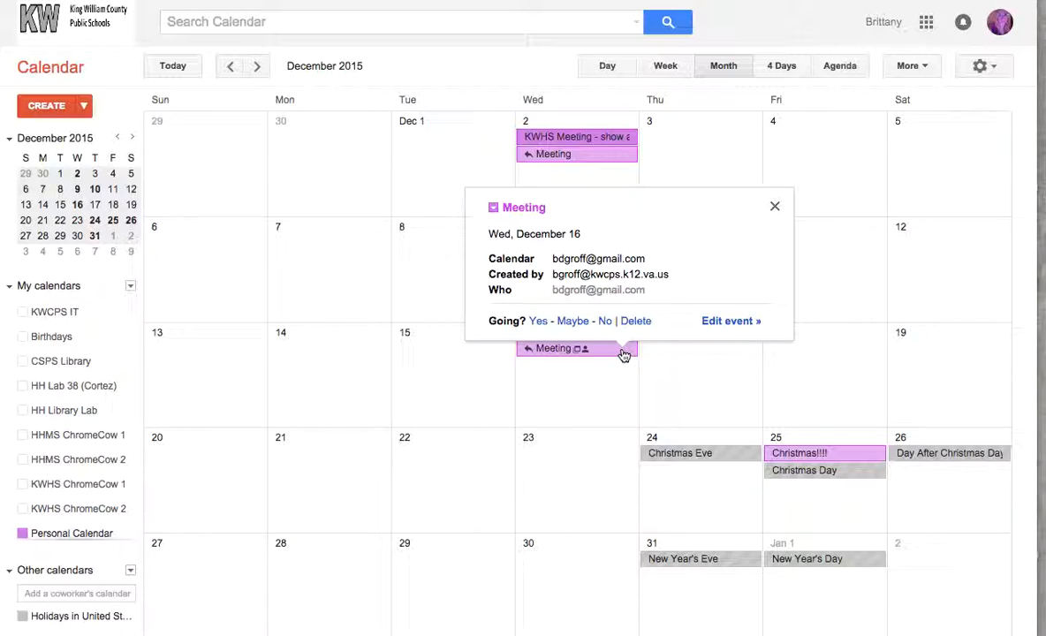
left_click(718, 323)
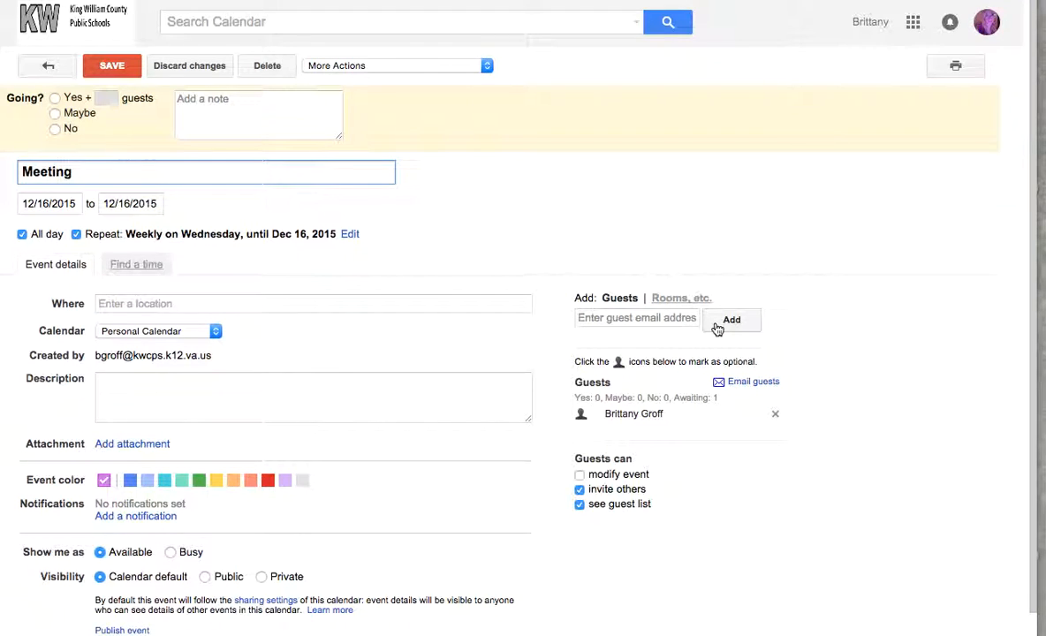
scroll(334, 297, "down", 1)
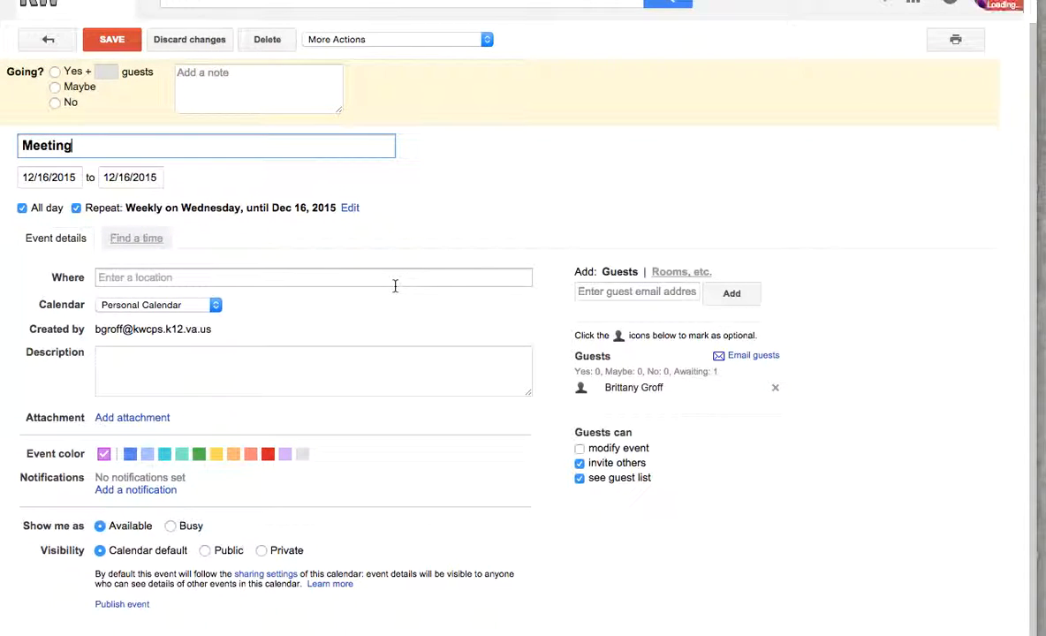
scroll(395, 286, "up", 1)
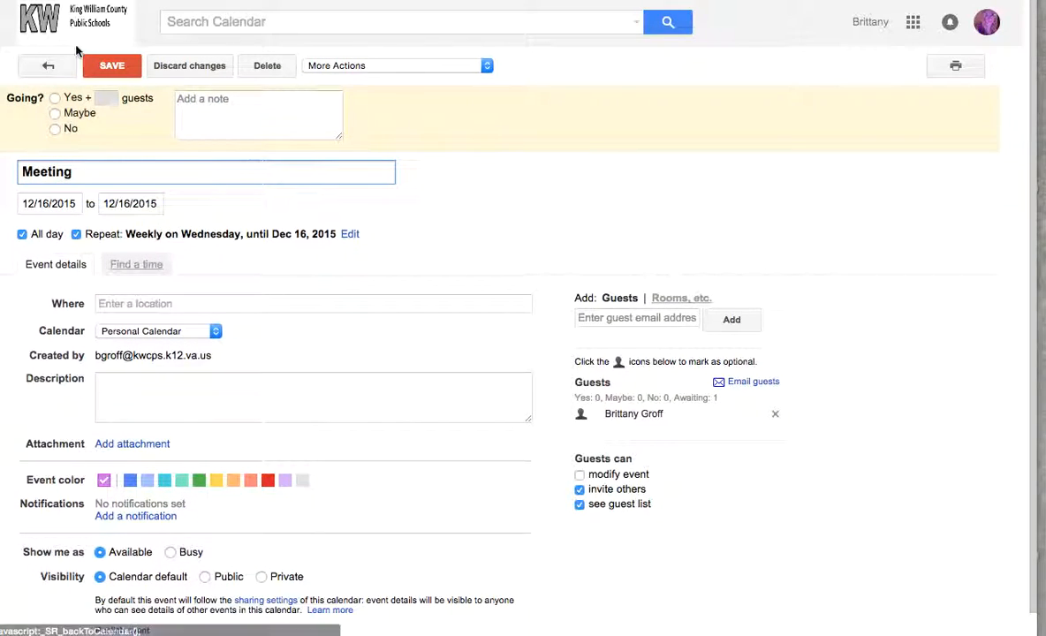
left_click(53, 66)
Delete all events in the Meeting series from its December 16 occurrence, without updating the guests.
left_click(559, 350)
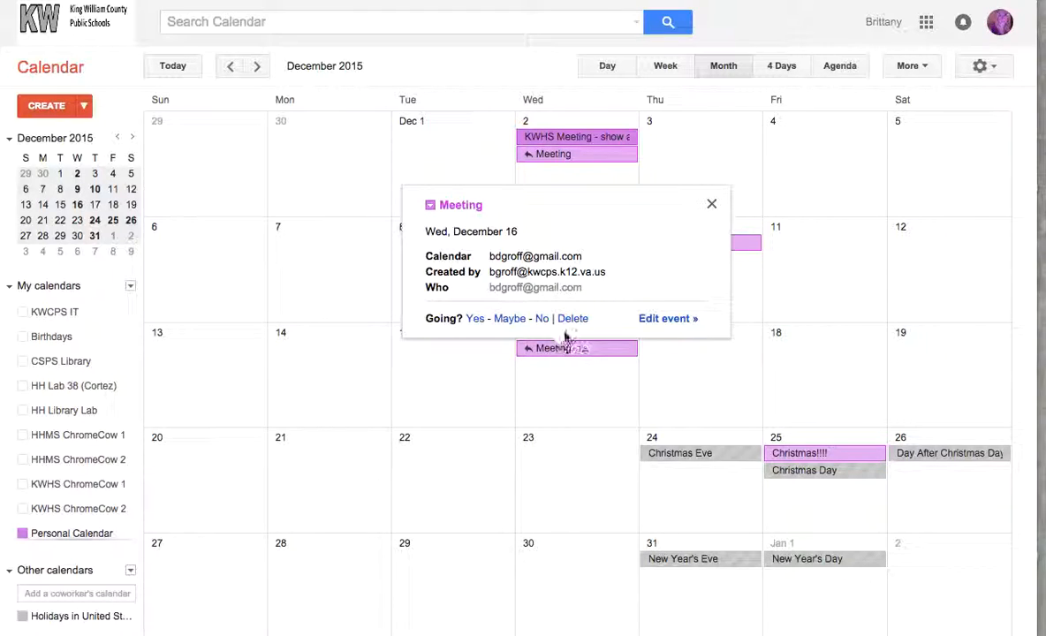
left_click(574, 320)
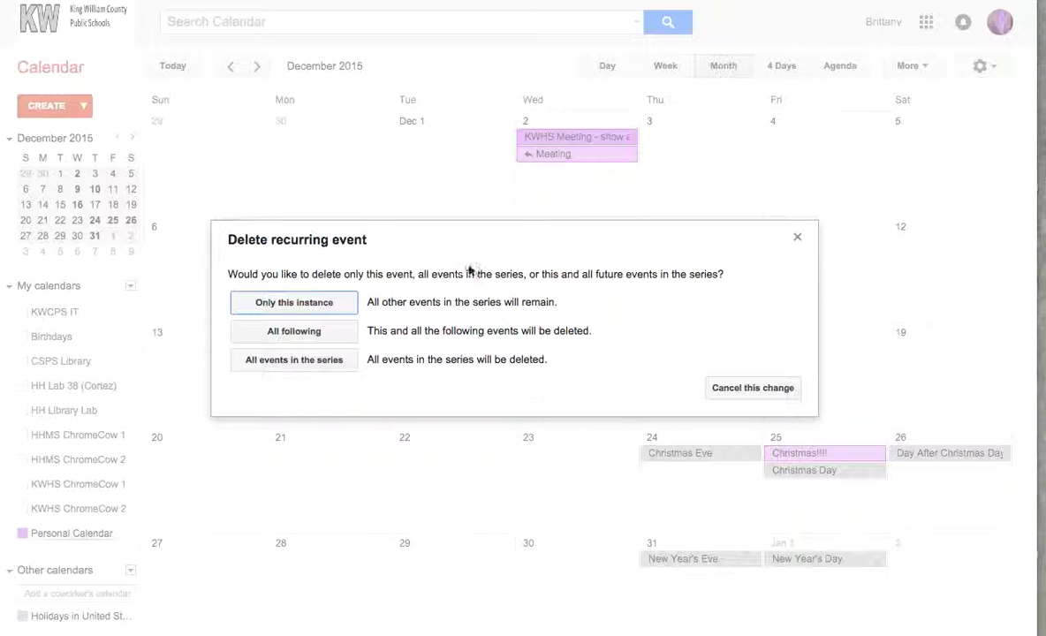
left_click(319, 370)
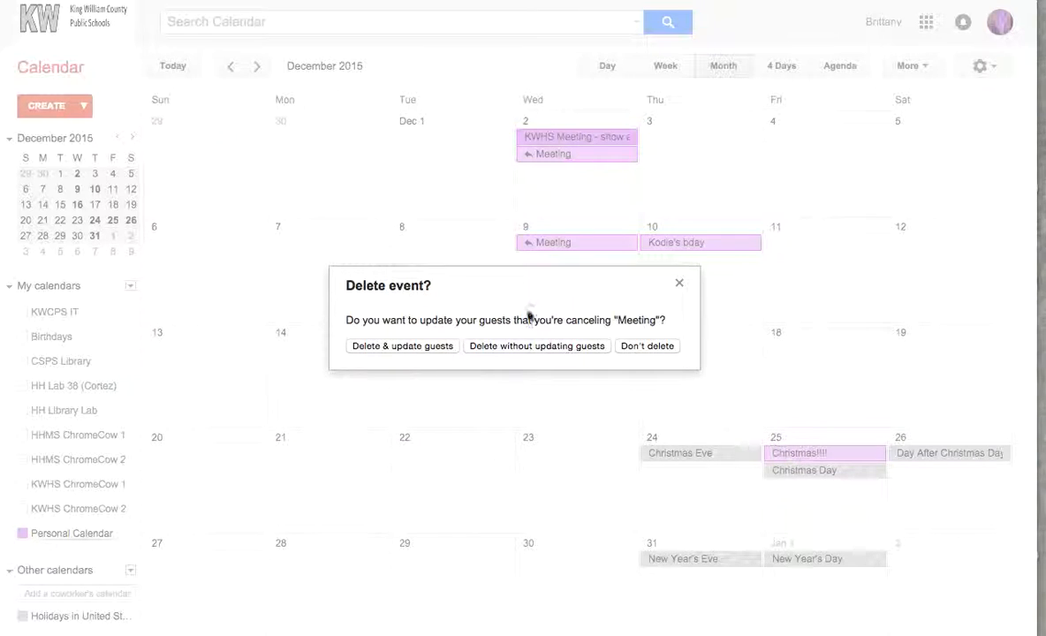
left_click(560, 348)
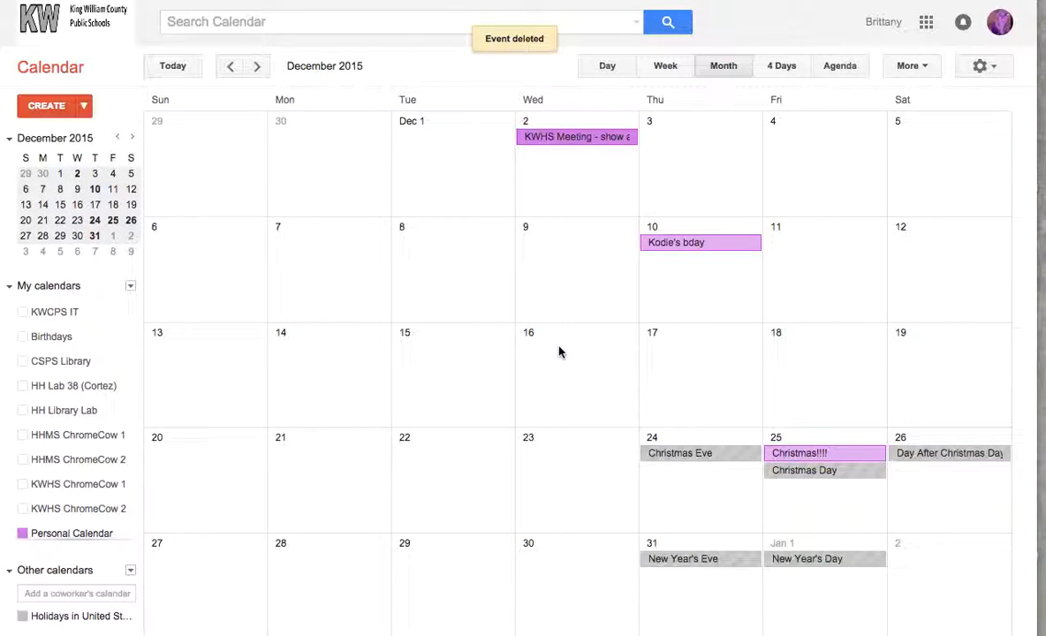